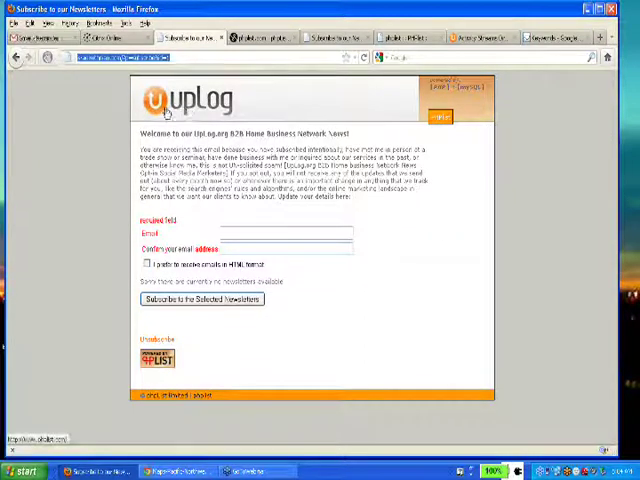
- Trim the page address back to the domain to load the UpLog newsletter welcome page
{"action": "left_click", "coordinate": [123, 57]}
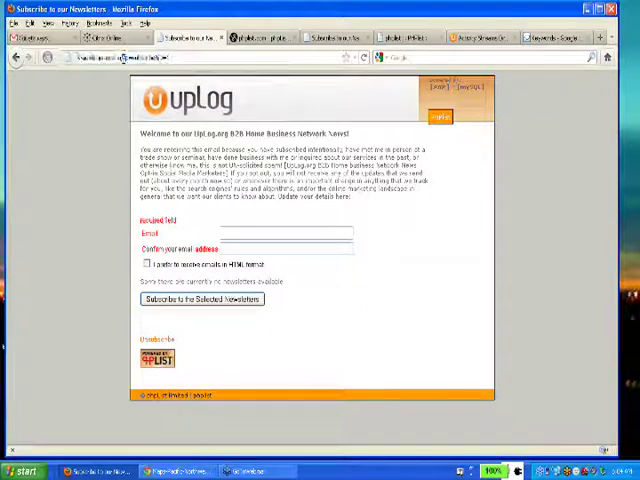
{"action": "double_click", "coordinate": [123, 57]}
{"action": "left_click_drag", "start_coordinate": [123, 57], "coordinate": [170, 57]}
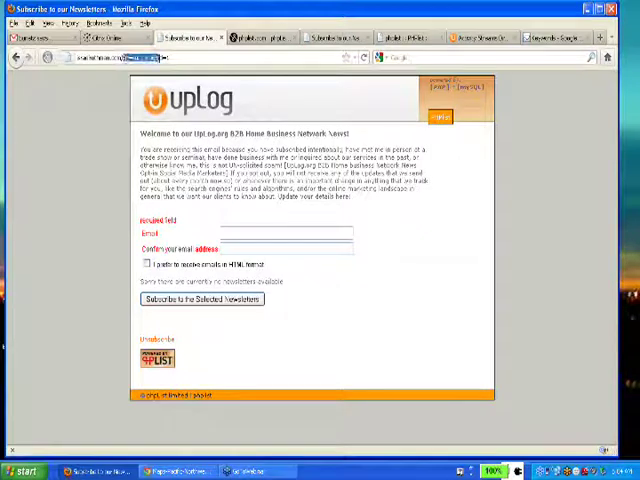
{"action": "key", "text": "Delete"}
{"action": "type", "text": "l"}
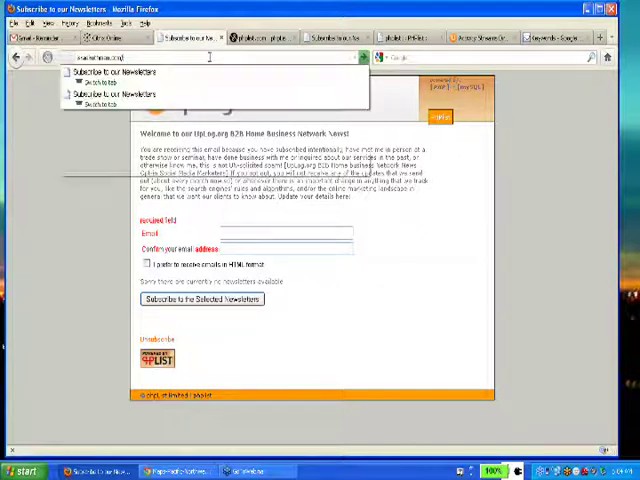
{"action": "key", "text": "Return"}
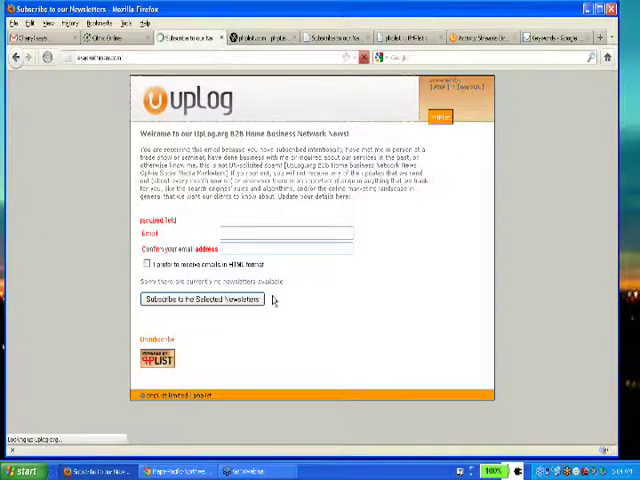
{"action": "left_click", "coordinate": [272, 299]}
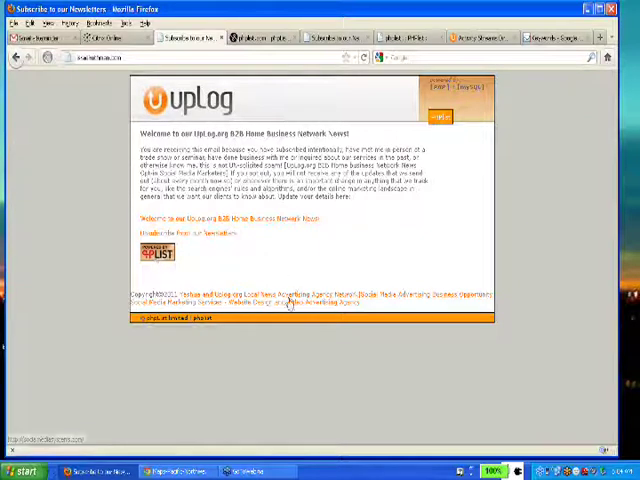
{"action": "left_click", "coordinate": [276, 222]}
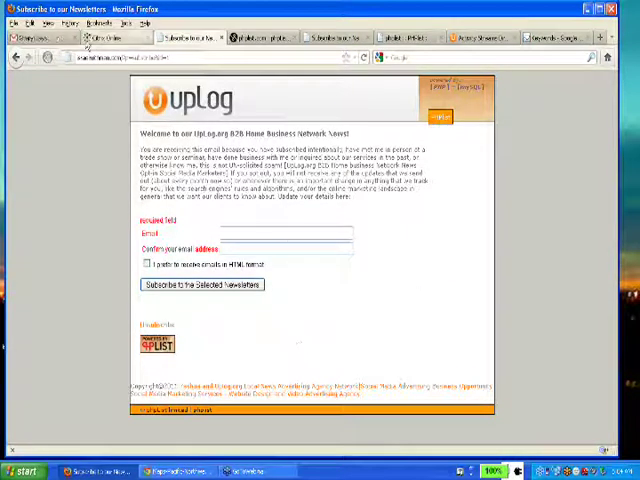
{"action": "left_click", "coordinate": [16, 58]}
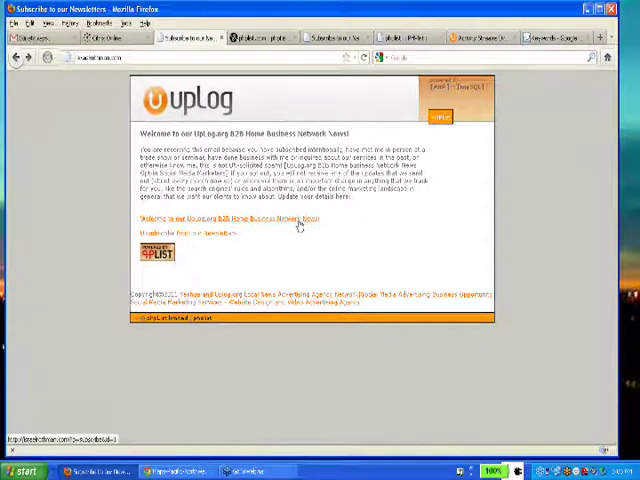
- Switch to the phpList admin list of lists and open the first newsletter's members
{"action": "left_click", "coordinate": [268, 38]}
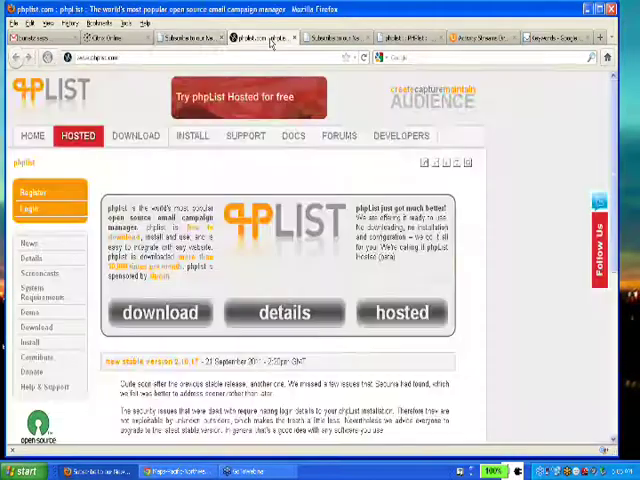
{"action": "left_click", "coordinate": [328, 38]}
{"action": "left_click", "coordinate": [406, 40]}
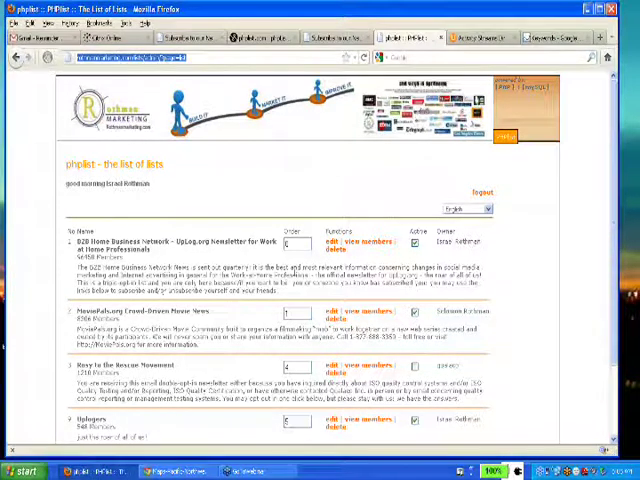
{"action": "left_click", "coordinate": [365, 243]}
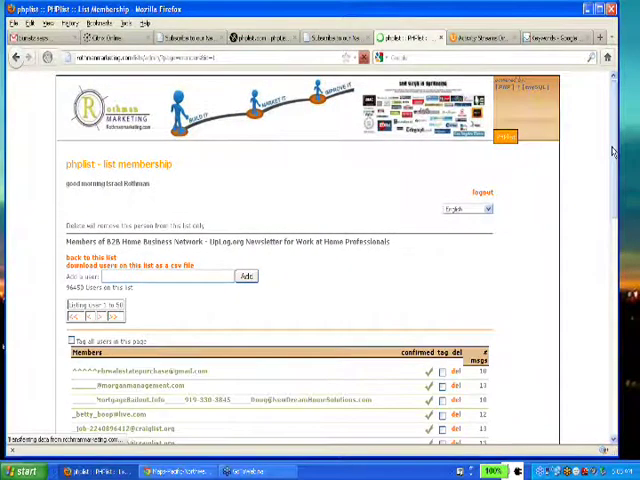
{"action": "left_click", "coordinate": [15, 58]}
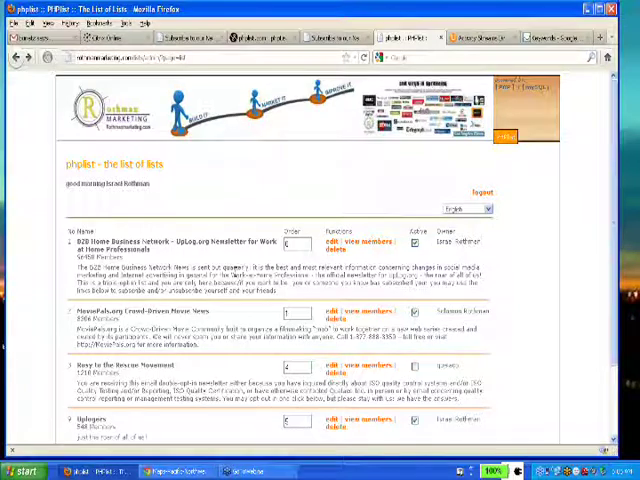
{"action": "scroll", "coordinate": [237, 278], "scroll_direction": "down", "scroll_amount": 2}
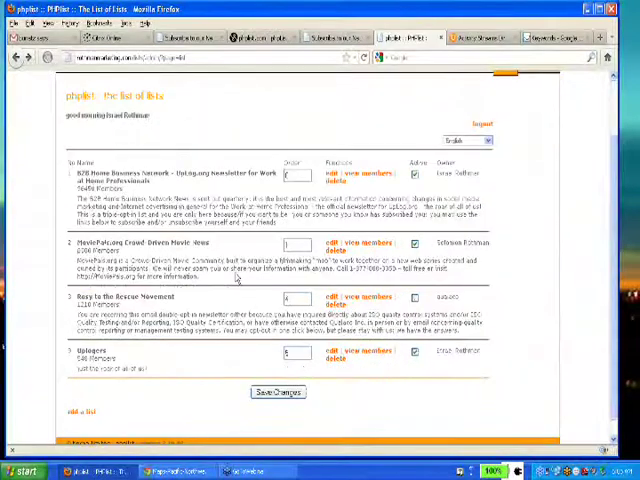
{"action": "scroll", "coordinate": [237, 278], "scroll_direction": "down", "scroll_amount": 1}
{"action": "scroll", "coordinate": [237, 278], "scroll_direction": "up", "scroll_amount": 3}
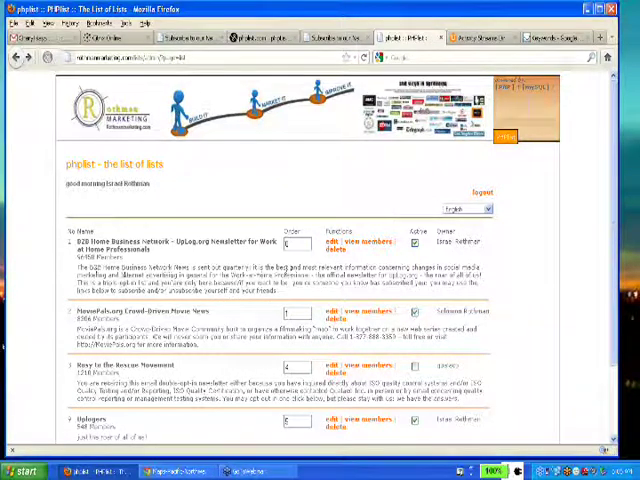
- Highlight the first list's member count, then switch to the UpLog welcome page tab
{"action": "double_click", "coordinate": [85, 257]}
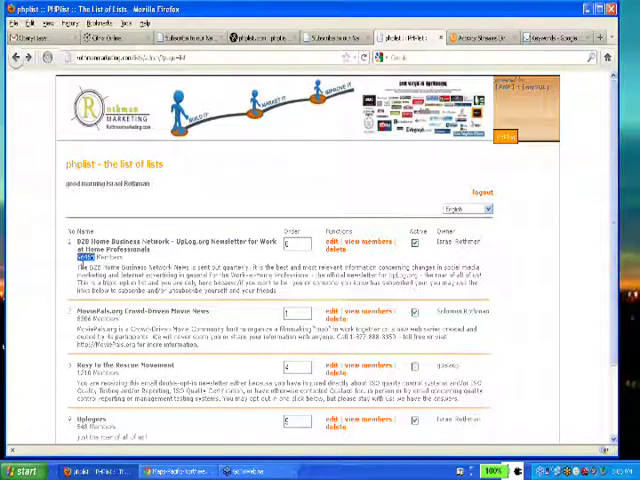
{"action": "left_click", "coordinate": [200, 200]}
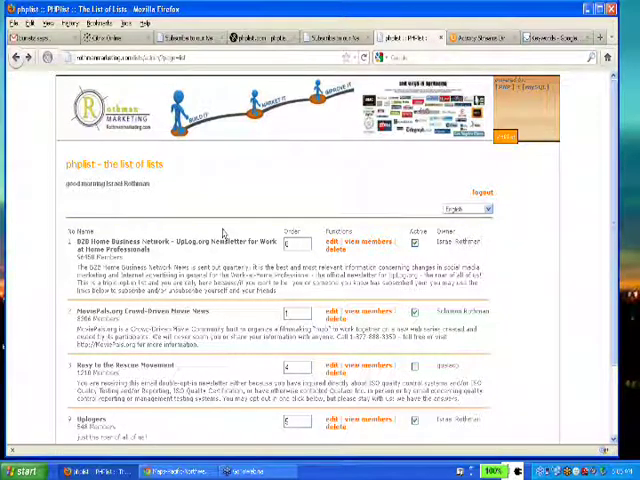
{"action": "left_click", "coordinate": [195, 38]}
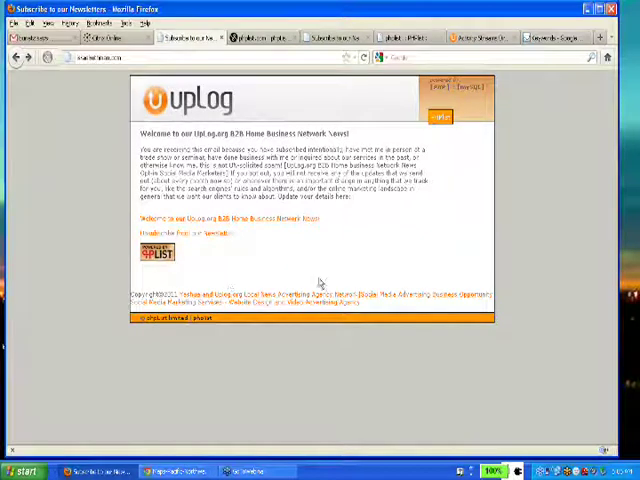
- Switch to the admin tab and shorten its address to load the phpList admin root
{"action": "left_click", "coordinate": [262, 38]}
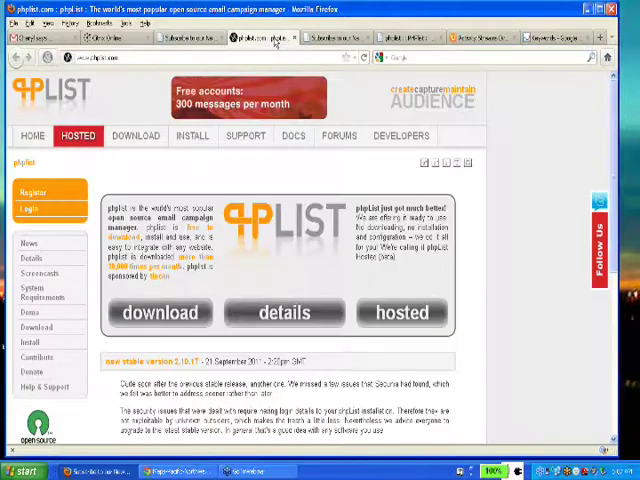
{"action": "left_click", "coordinate": [335, 38]}
{"action": "left_click", "coordinate": [400, 38]}
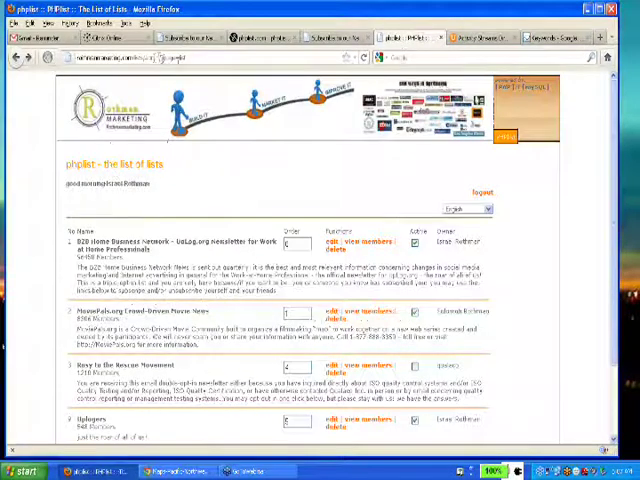
{"action": "left_click", "coordinate": [130, 57]}
{"action": "left_click", "coordinate": [160, 57]}
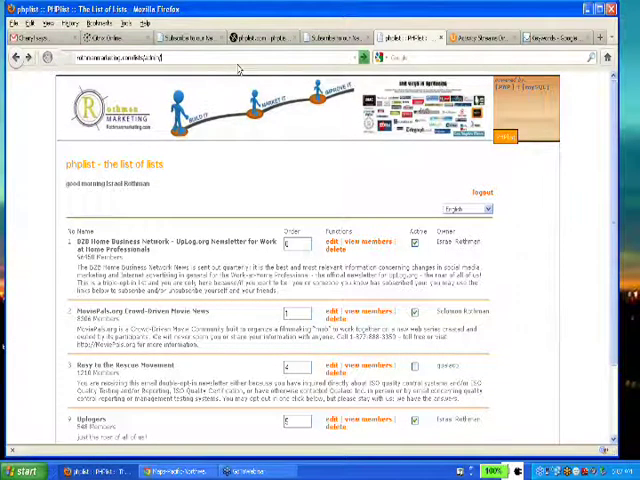
{"action": "type", "text": "/"}
{"action": "key", "text": "Return"}
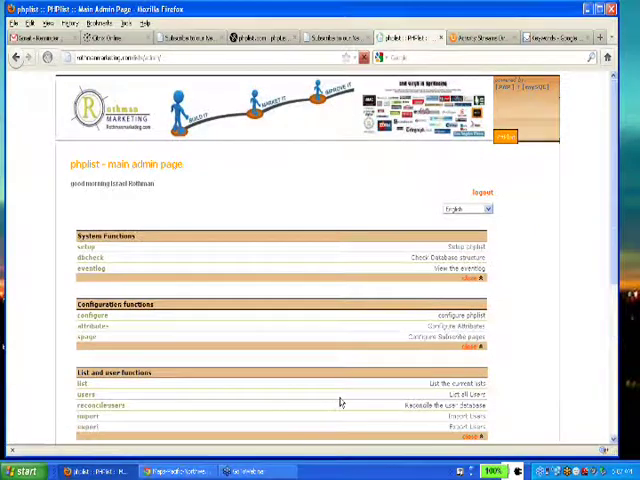
{"action": "scroll", "coordinate": [340, 400], "scroll_direction": "down", "scroll_amount": 2}
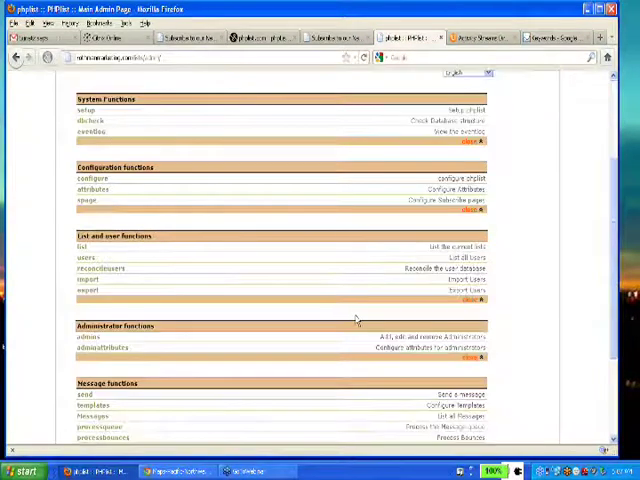
{"action": "scroll", "coordinate": [357, 319], "scroll_direction": "down", "scroll_amount": 2}
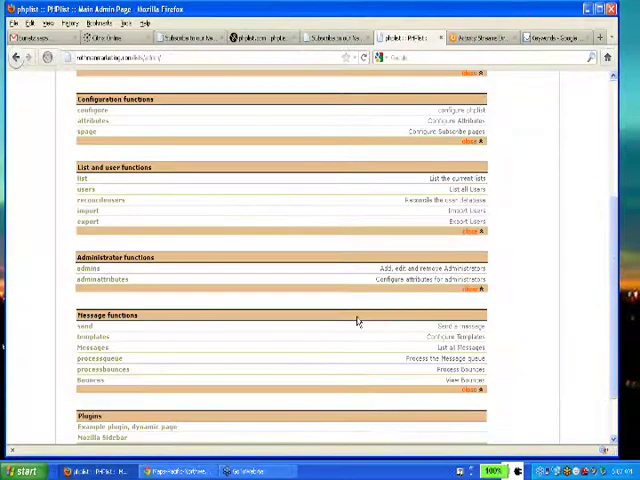
{"action": "scroll", "coordinate": [357, 319], "scroll_direction": "down", "scroll_amount": 2}
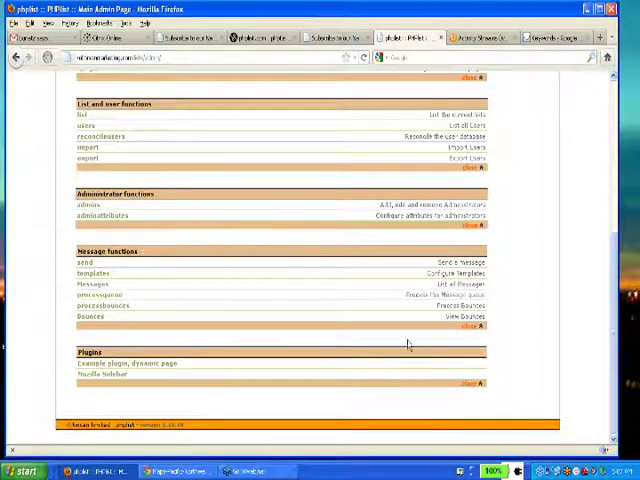
- Preview the B2B Home Business Network News template from the templates list, then return to the welcome page
{"action": "left_click", "coordinate": [98, 275]}
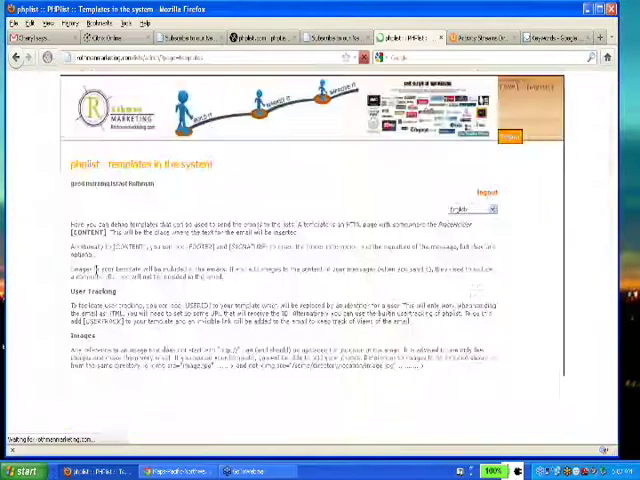
{"action": "scroll", "coordinate": [300, 300], "scroll_direction": "down", "scroll_amount": 5}
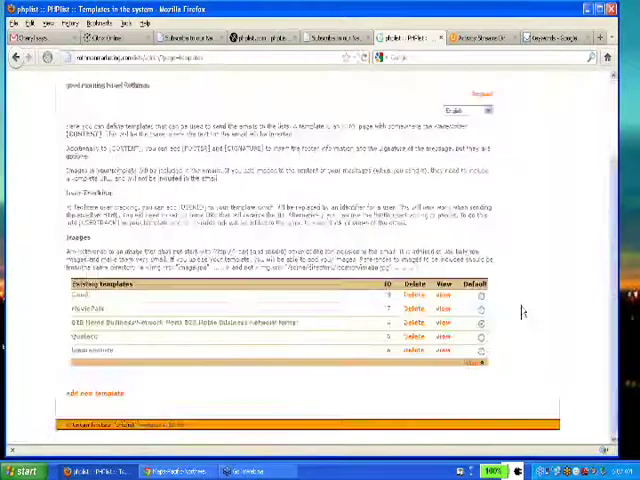
{"action": "left_click", "coordinate": [444, 326]}
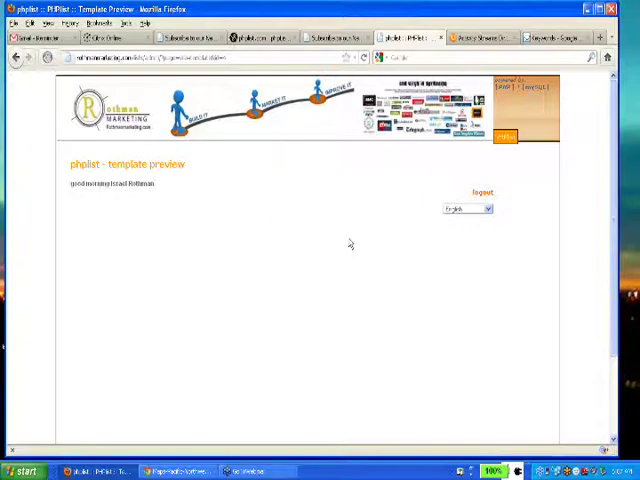
{"action": "left_click", "coordinate": [16, 58]}
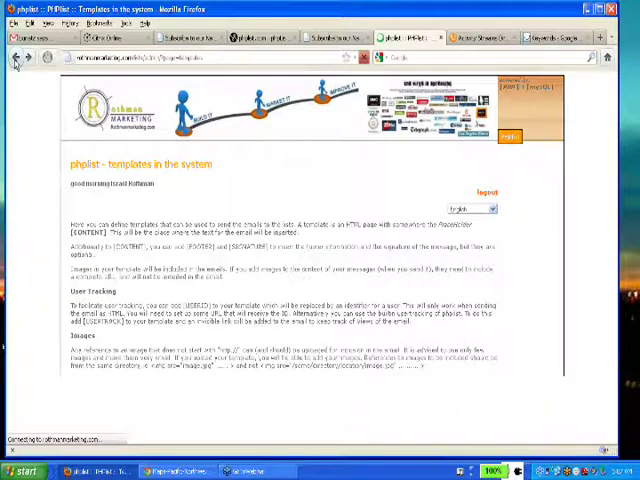
{"action": "scroll", "coordinate": [220, 230], "scroll_direction": "down", "scroll_amount": 3}
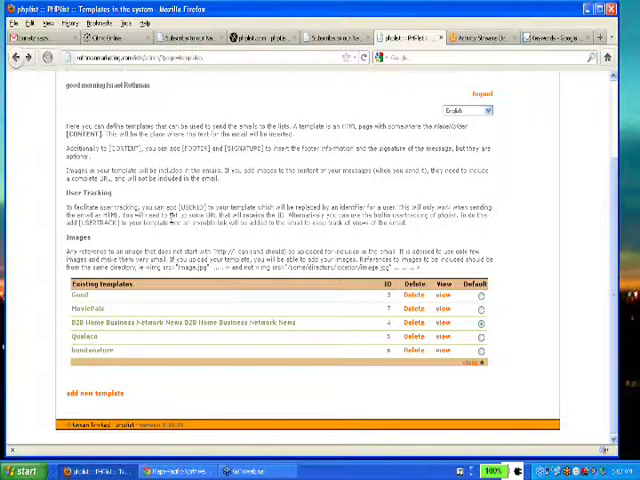
{"action": "scroll", "coordinate": [300, 250], "scroll_direction": "up", "scroll_amount": 3}
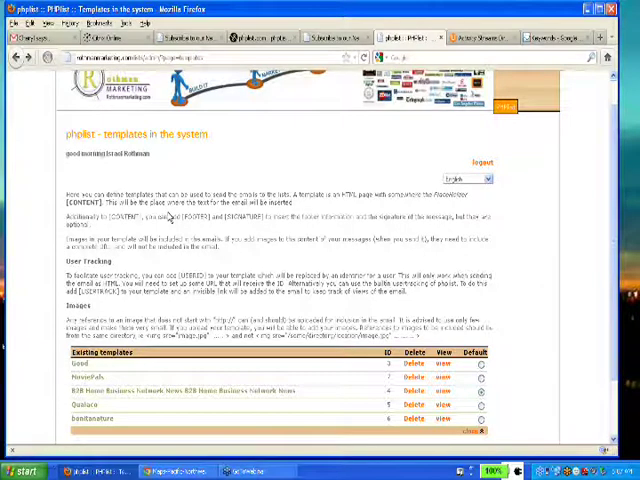
{"action": "scroll", "coordinate": [170, 216], "scroll_direction": "up", "scroll_amount": 1}
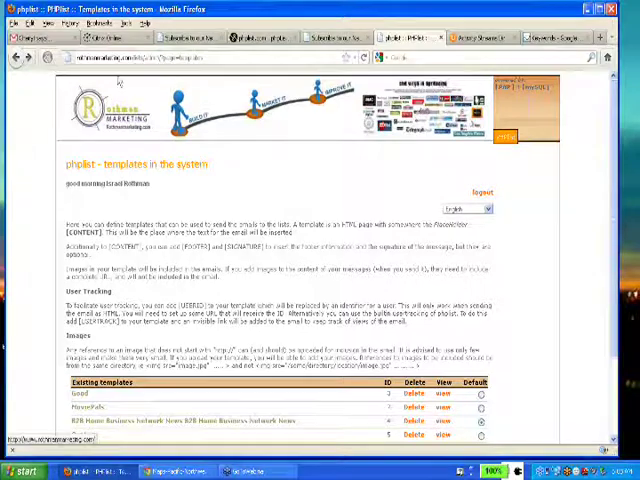
{"action": "left_click", "coordinate": [183, 40]}
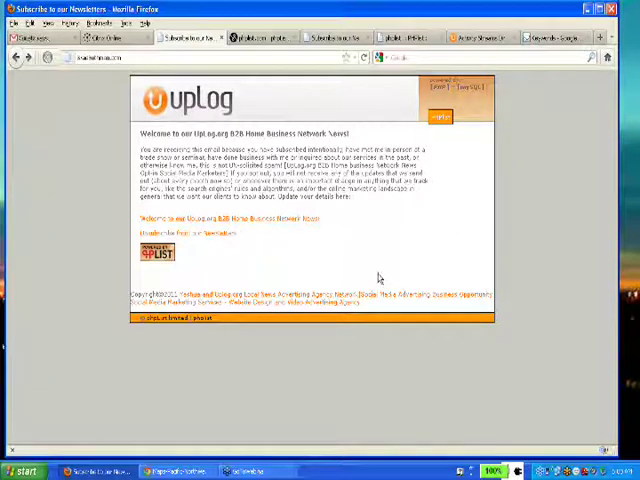
- Switch to the webmail tab showing the webinar reminder email
{"action": "left_click", "coordinate": [40, 38]}
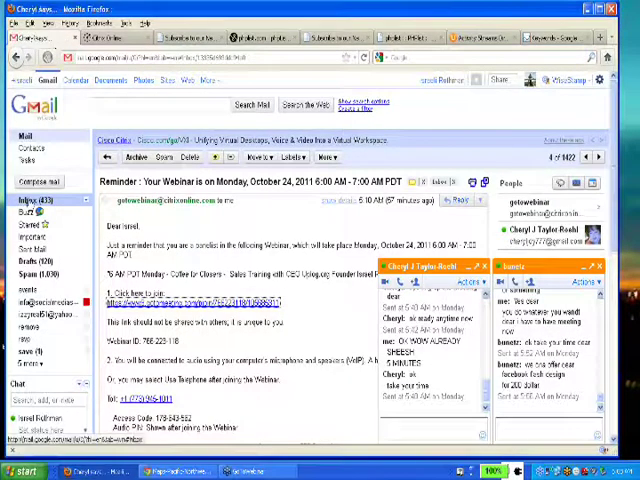
- Open the '1 new discussion on LinkedIn' email from the inbox and follow its discussion link
{"action": "left_click", "coordinate": [31, 200]}
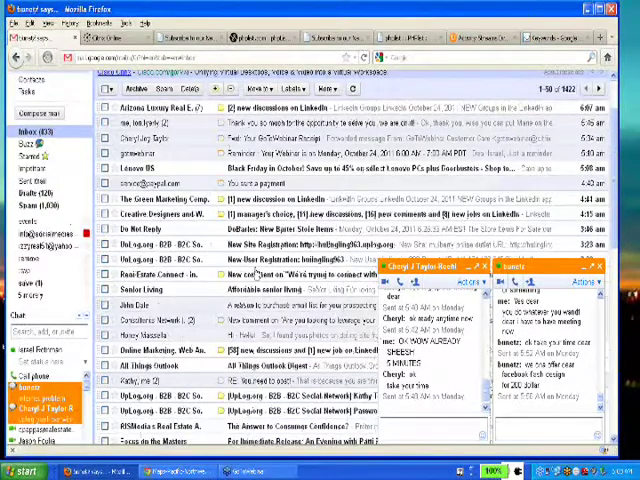
{"action": "left_click", "coordinate": [165, 267]}
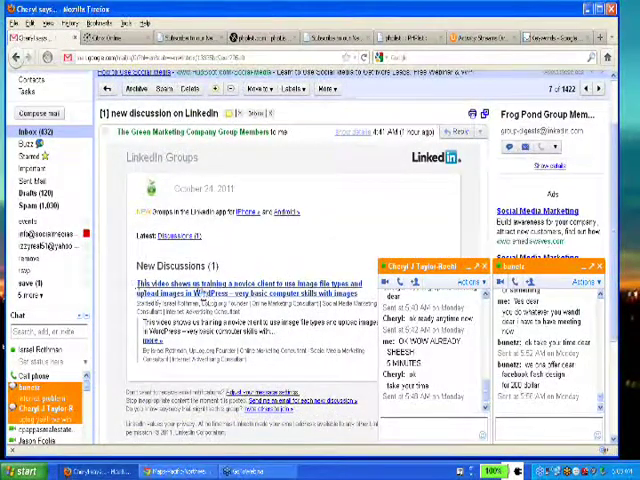
{"action": "left_click", "coordinate": [205, 290]}
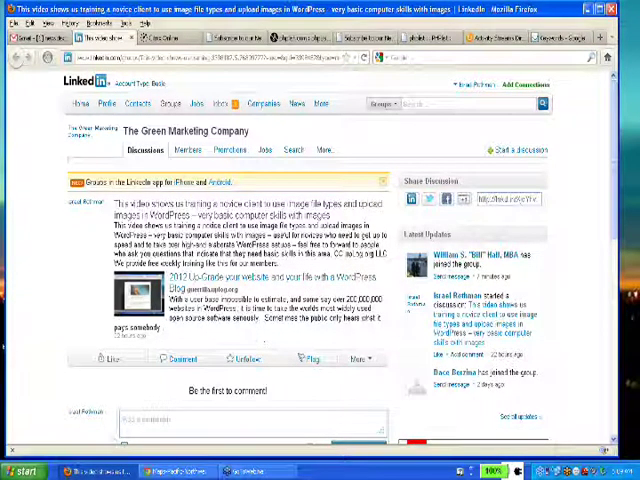
- Read the WordPress image-upload discussion in The Green Marketing Company, then return to UpLog's welcome page
{"action": "double_click", "coordinate": [233, 289]}
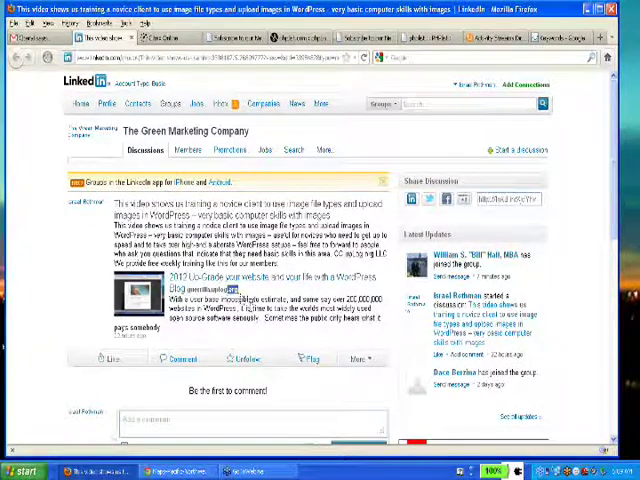
{"action": "left_click", "coordinate": [186, 337]}
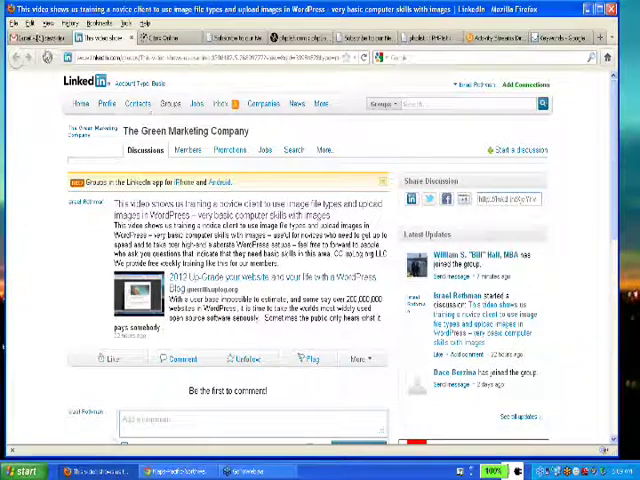
{"action": "left_click", "coordinate": [227, 40]}
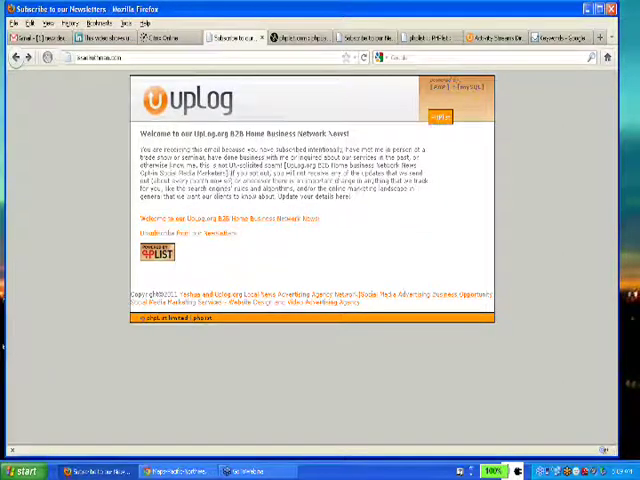
{"action": "left_click", "coordinate": [266, 222]}
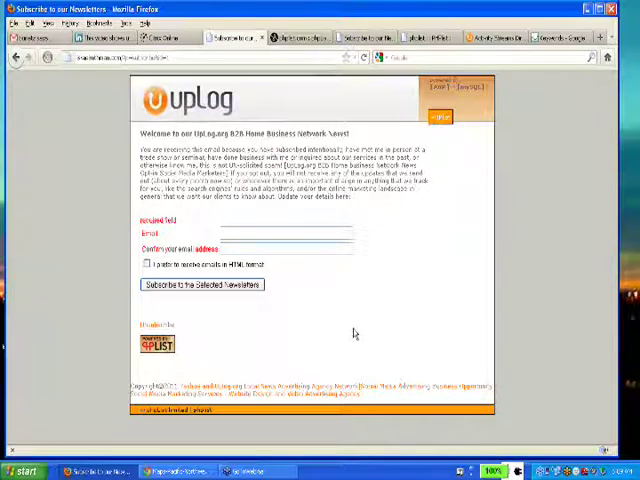
{"action": "left_click", "coordinate": [16, 58]}
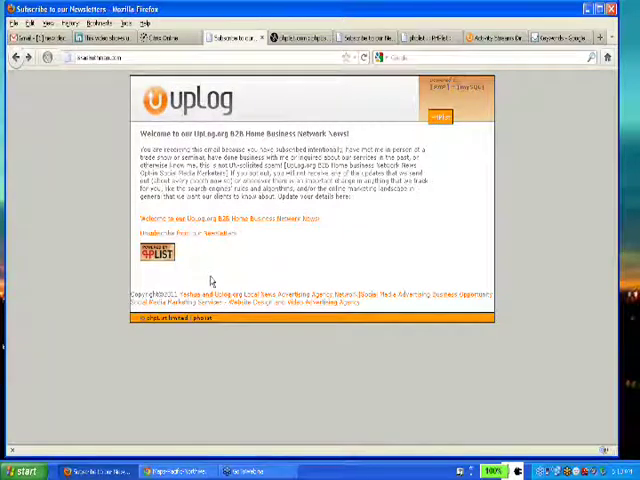
{"action": "left_click", "coordinate": [100, 57]}
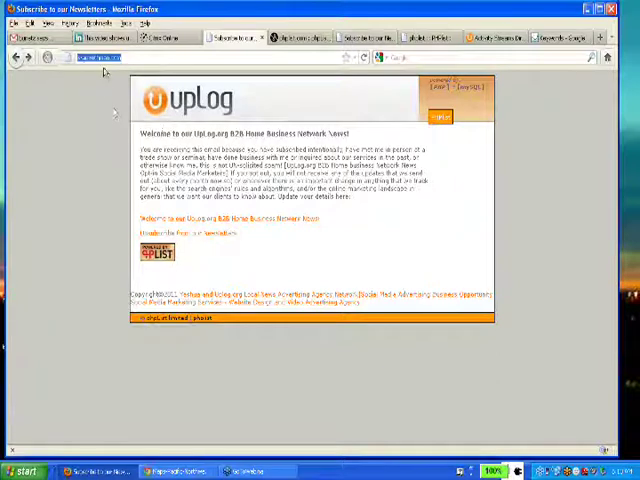
{"action": "left_click", "coordinate": [244, 258]}
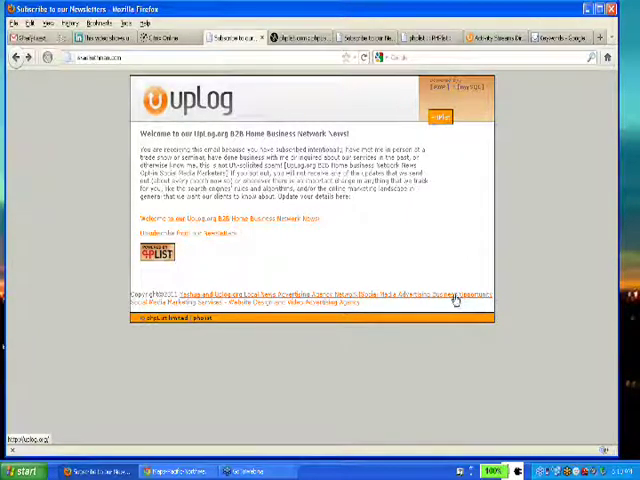
{"action": "left_click", "coordinate": [261, 220]}
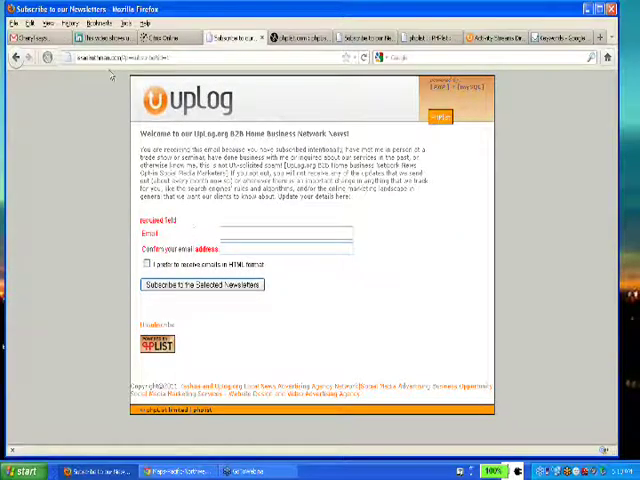
{"action": "left_click", "coordinate": [16, 57]}
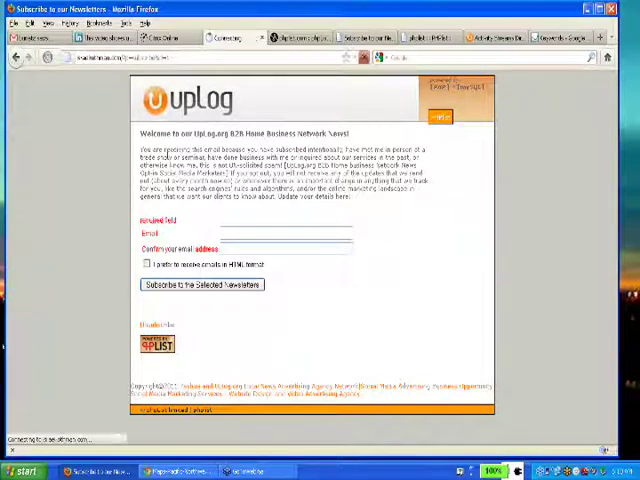
{"action": "type", "text": "s"}
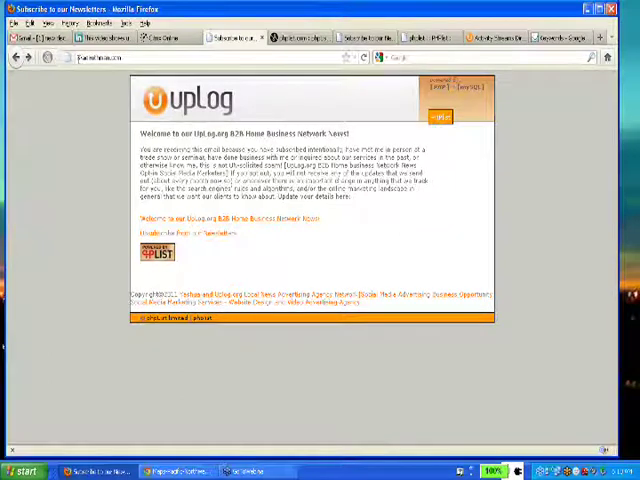